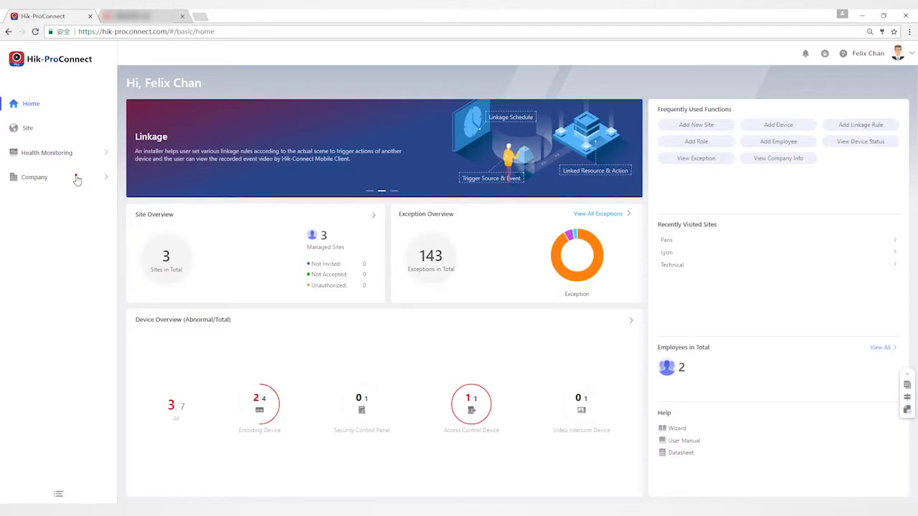
Step: Open the Company Information page under Company in the sidebar
click(78, 179)
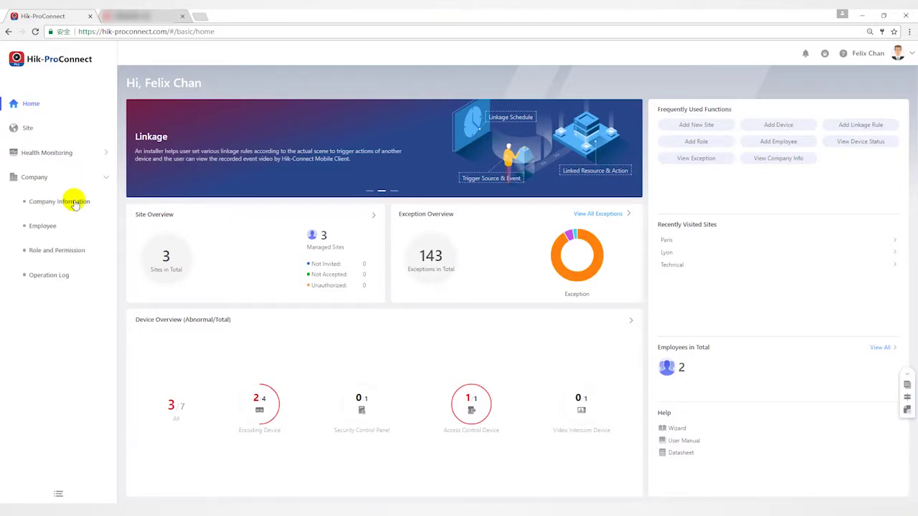
click(74, 204)
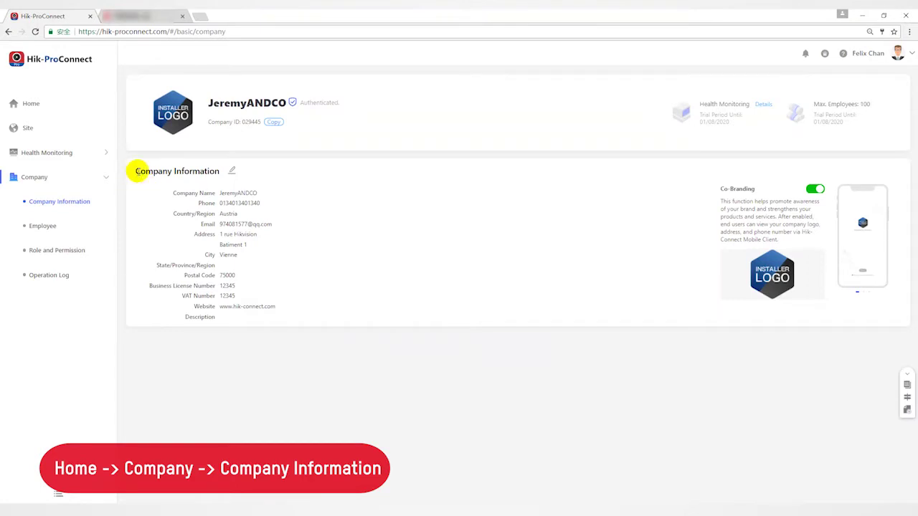
triple_click(137, 171)
click(128, 170)
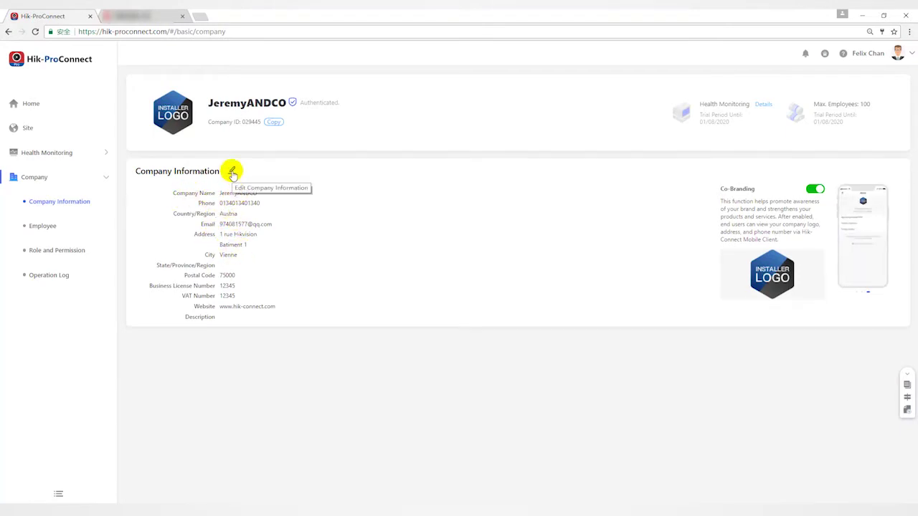
Step: Make the company details editable, then view the Administrator role's description and permissions
click(232, 172)
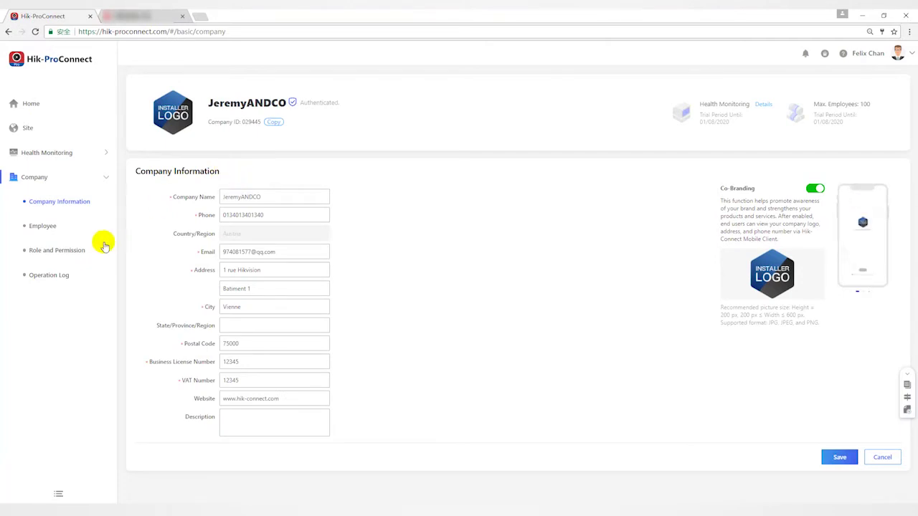
click(78, 252)
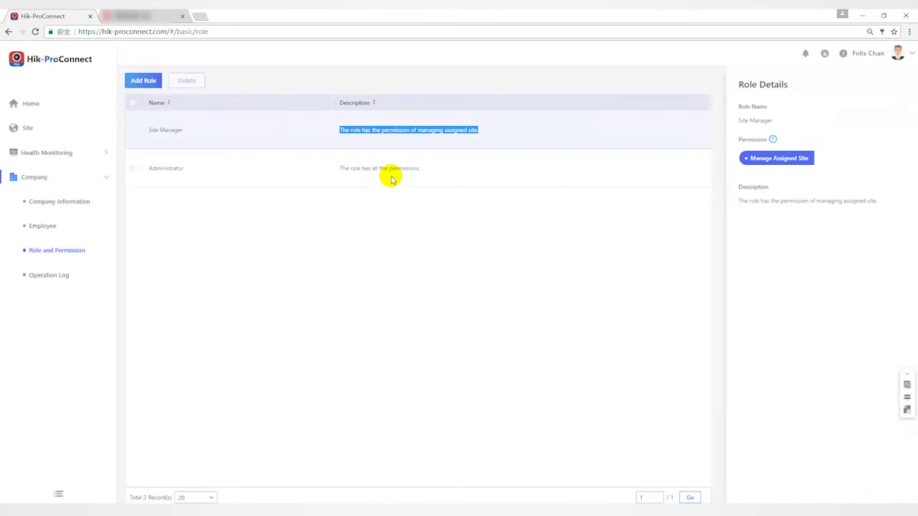
drag(290, 169, 383, 172)
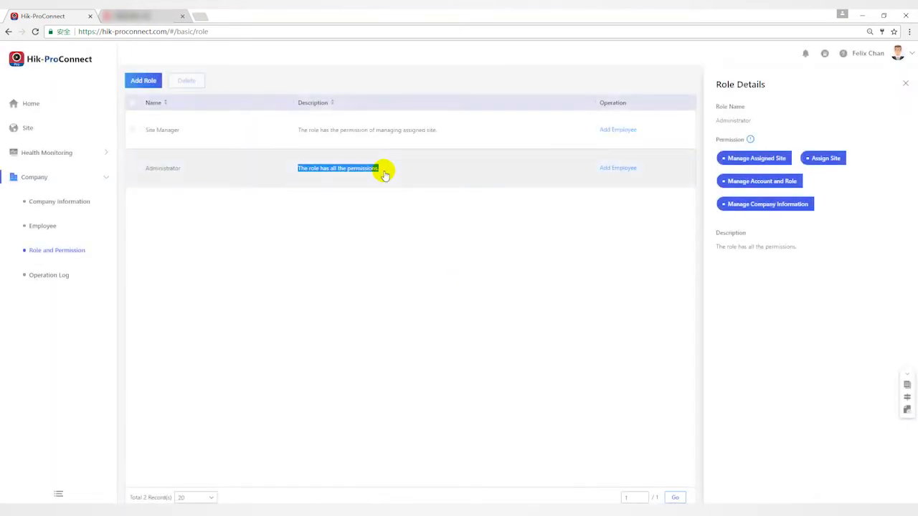
Step: Add a new role named IT Manager
click(144, 82)
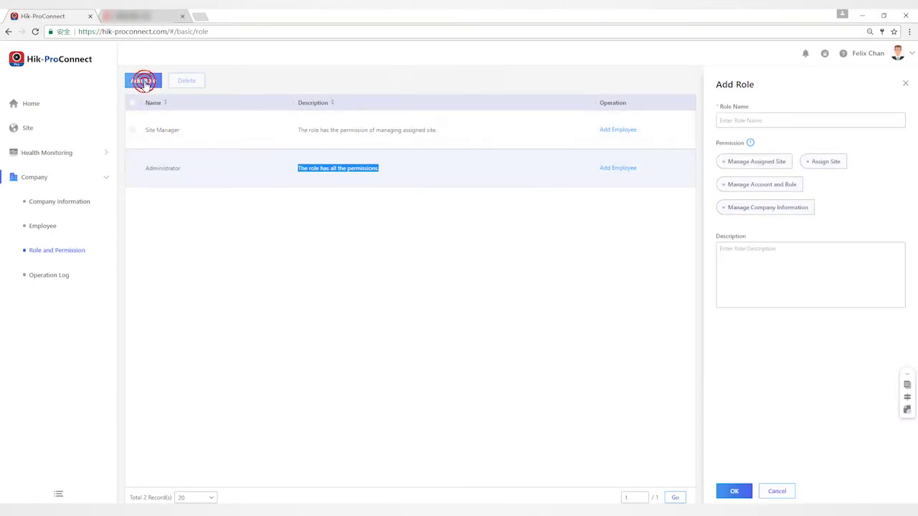
click(733, 117)
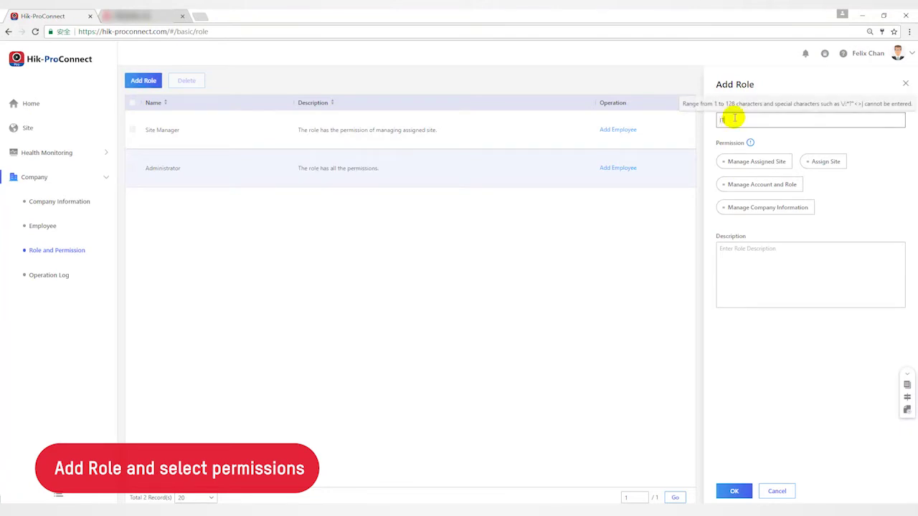
text(IT Manager)
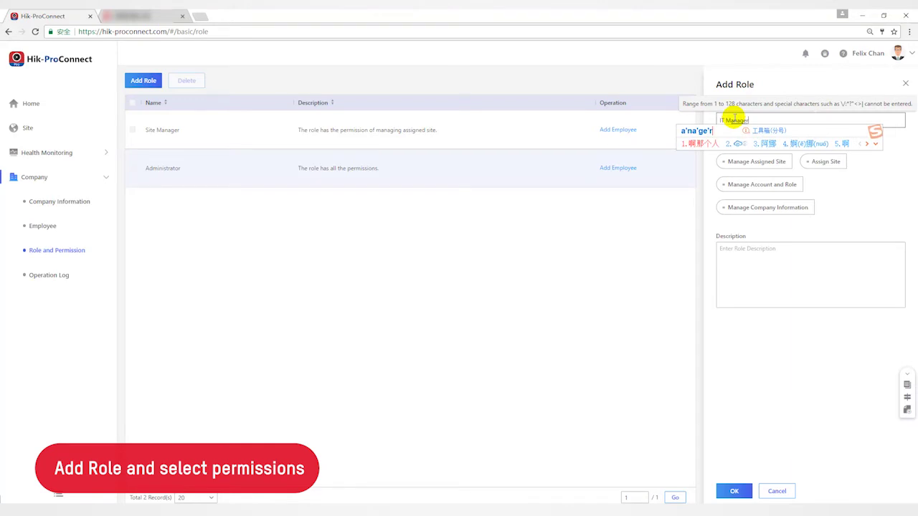
key(Return)
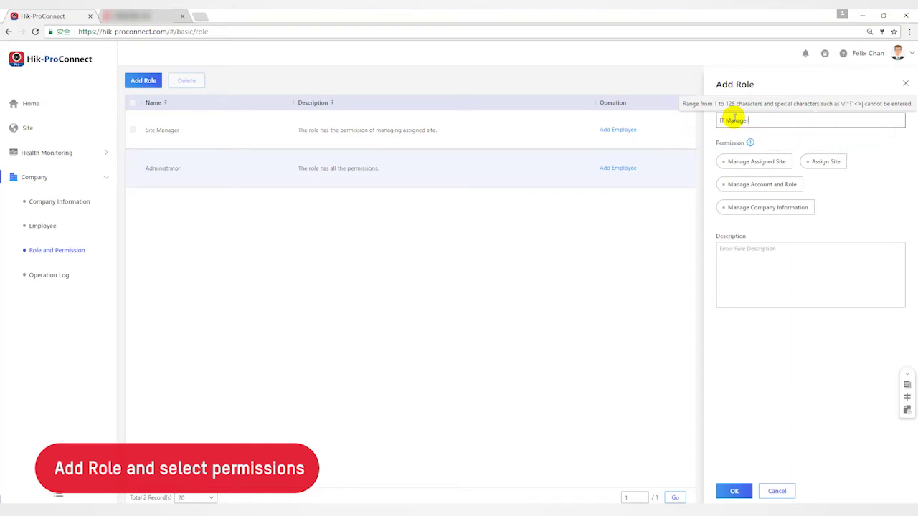
Step: Grant it Manage Assigned Site, Assign Site and Manage Account and Role, with description 'IT management'
mouse_move(751, 144)
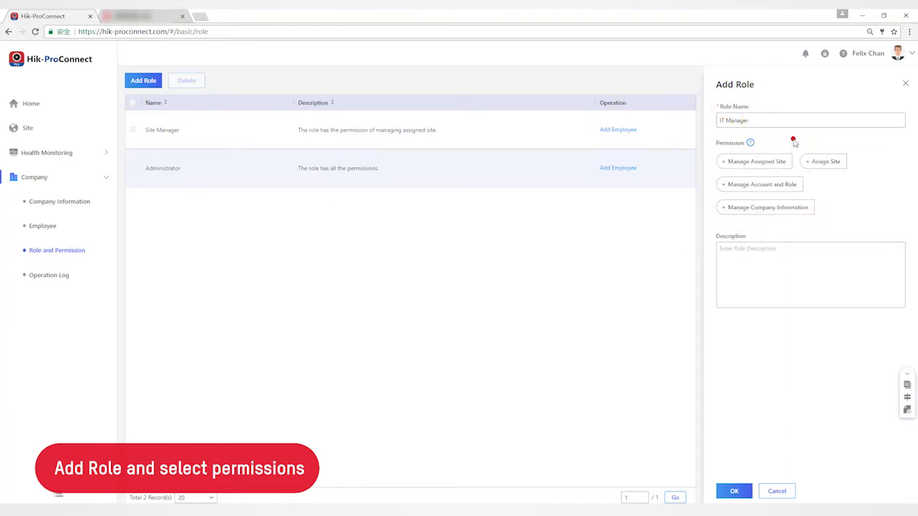
click(766, 159)
click(816, 162)
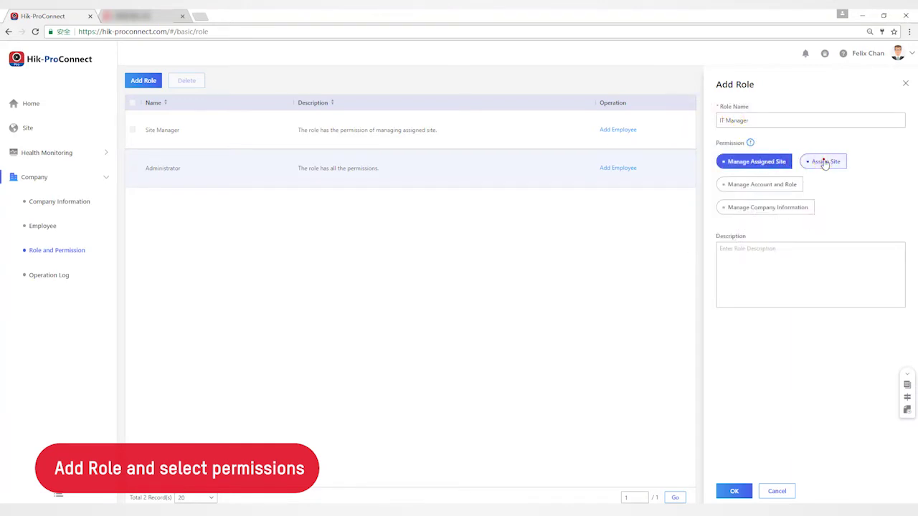
click(778, 183)
click(772, 253)
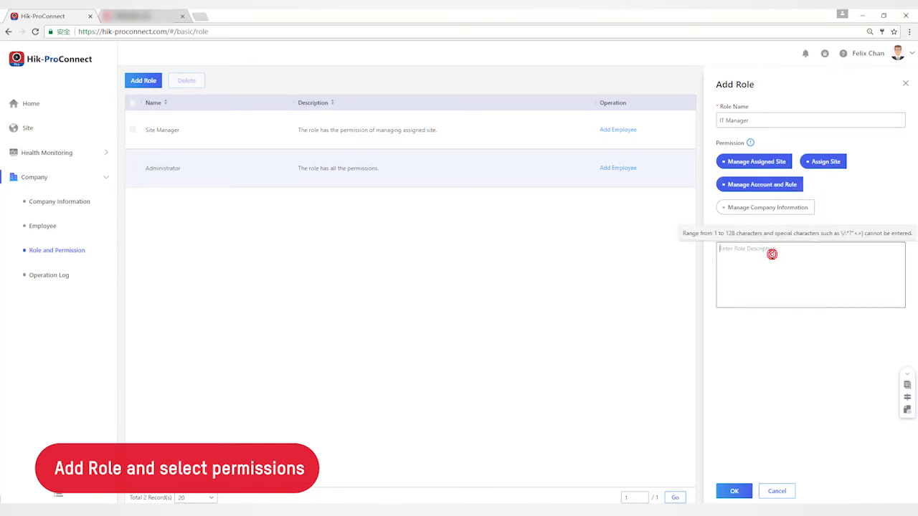
text(IT)
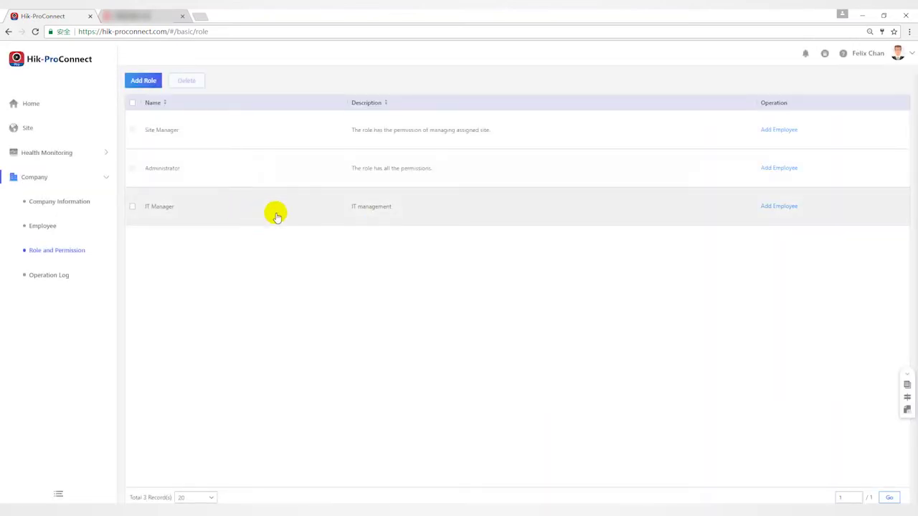
drag(352, 208, 416, 211)
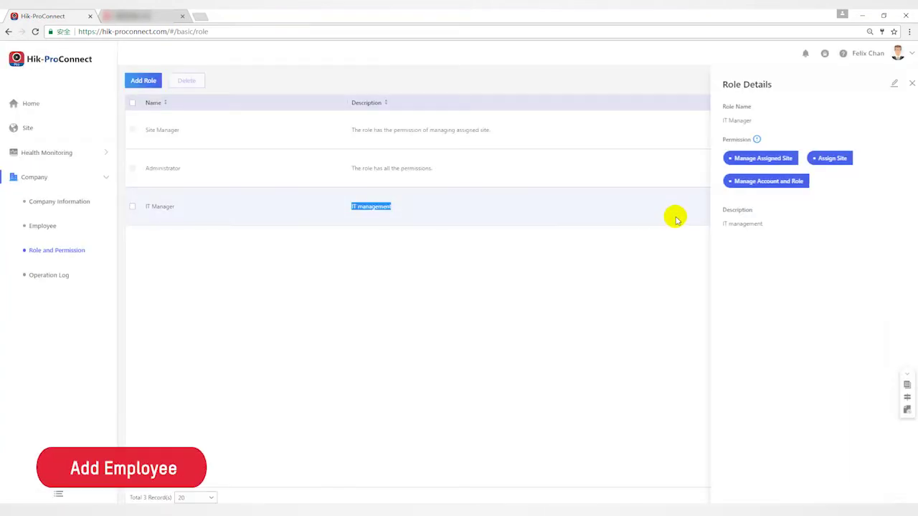
Step: Invite a new employee by their e-mail address with the IT Manager role
click(604, 208)
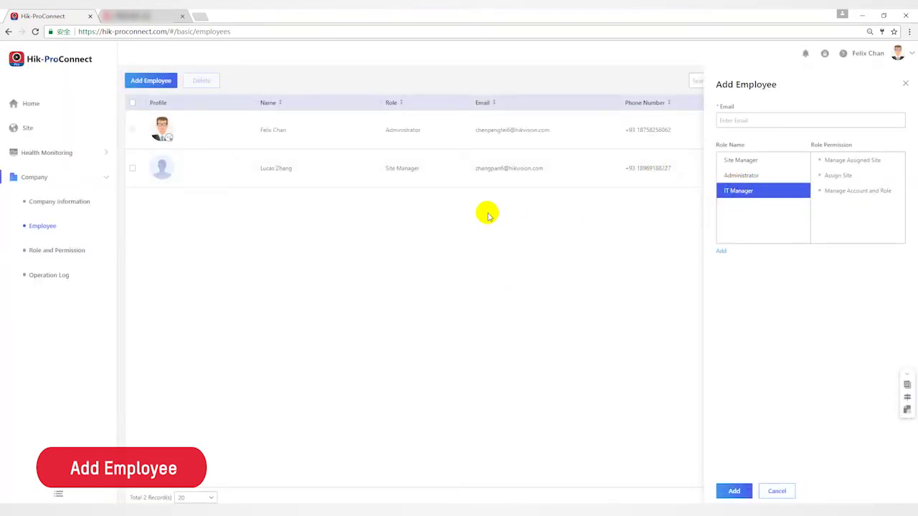
click(50, 228)
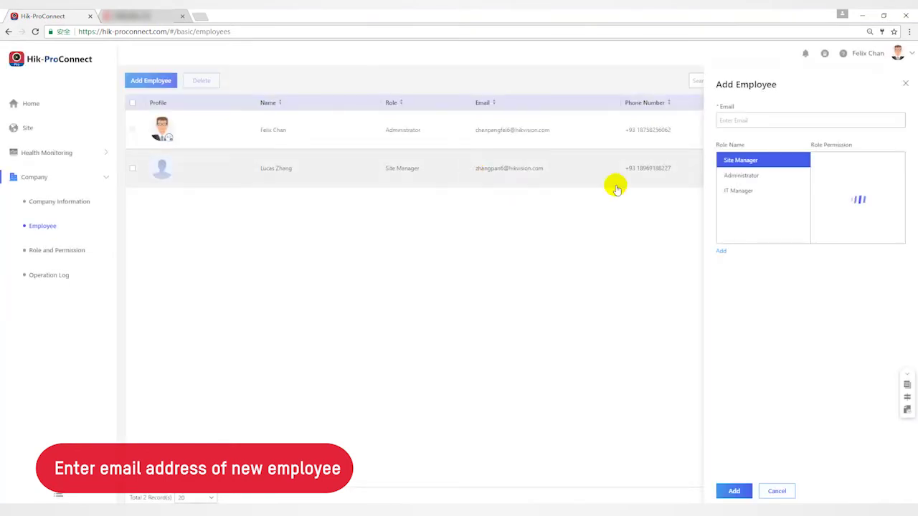
click(743, 121)
click(742, 120)
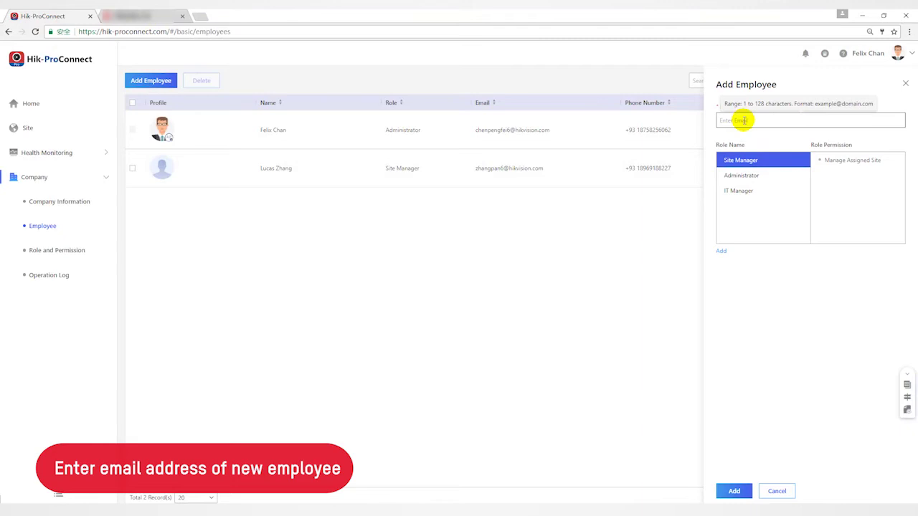
click(760, 191)
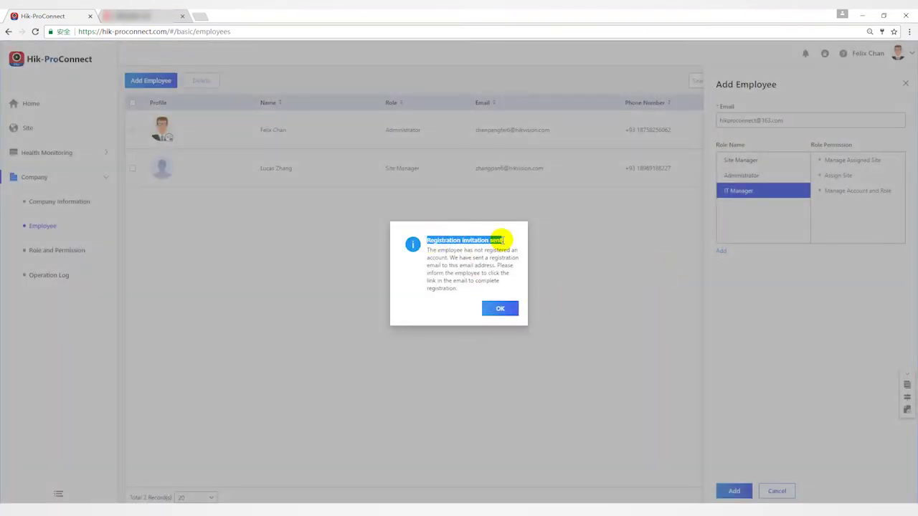
Step: Dismiss the invitation-sent notice and switch to the employee's 163 Mail inbox
click(453, 248)
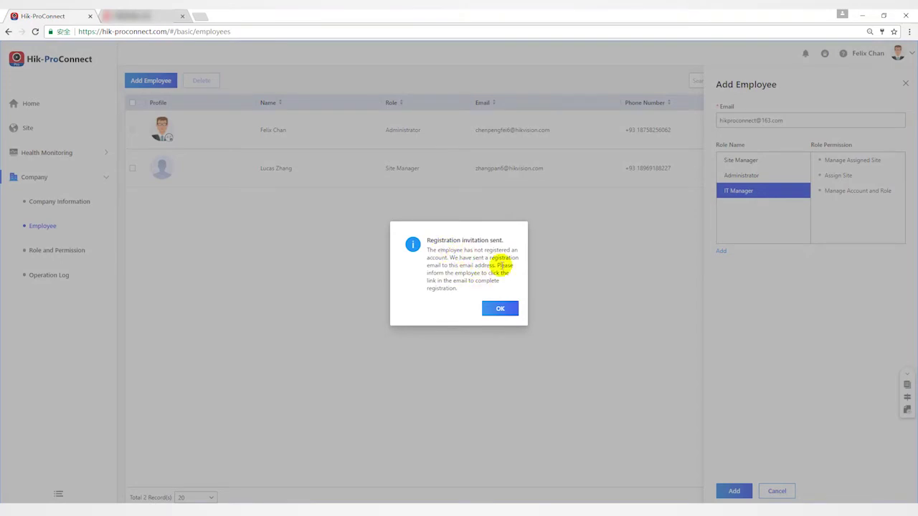
click(493, 311)
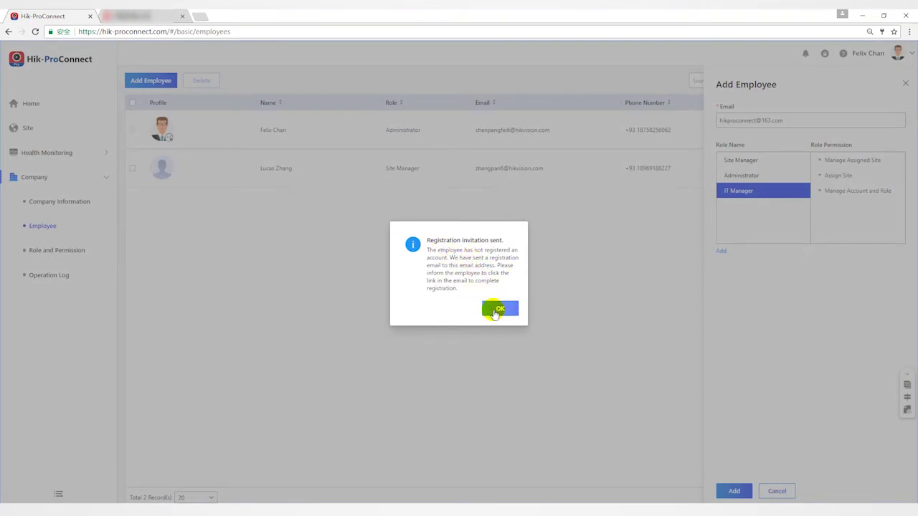
click(494, 311)
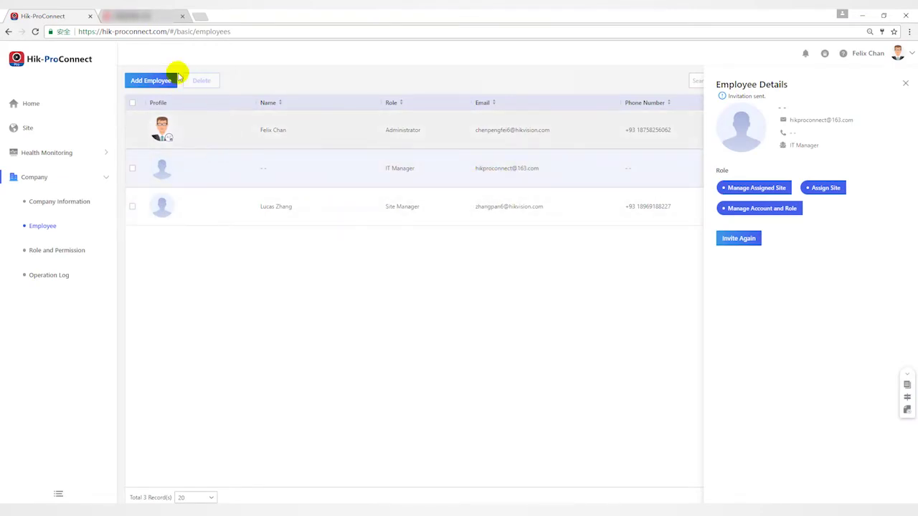
click(144, 17)
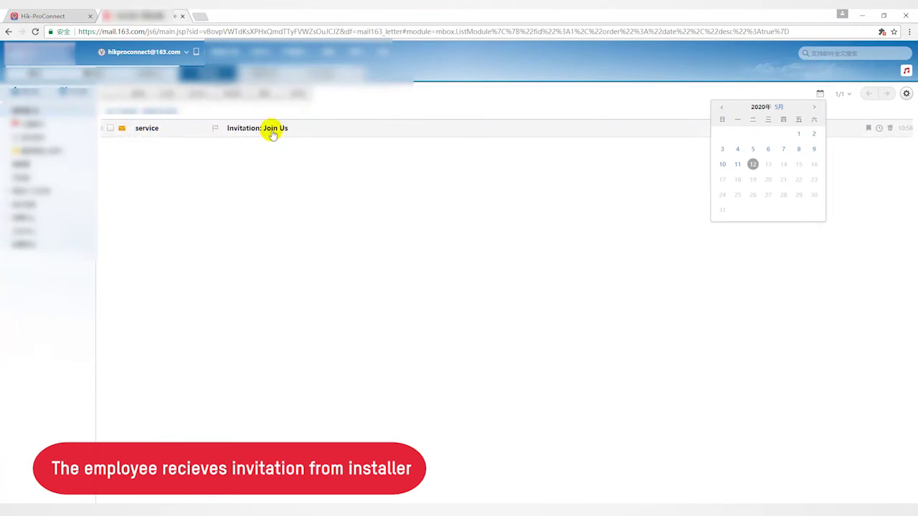
Step: Open the 'Invitation: Join Us' email and follow its Register link
mouse_move(152, 132)
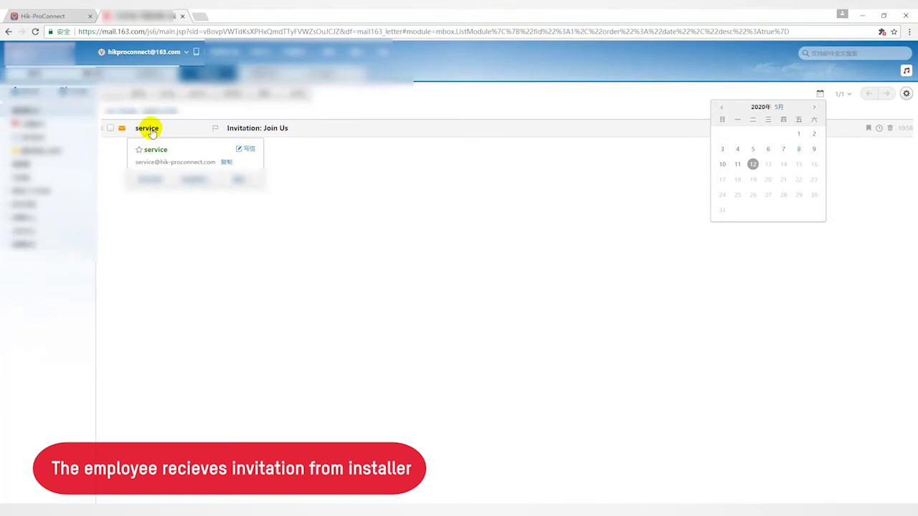
click(147, 129)
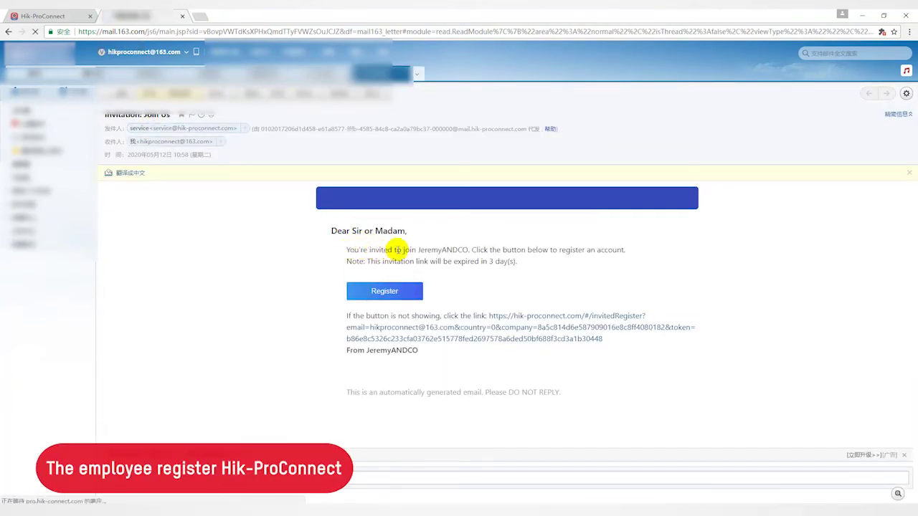
click(346, 247)
drag(347, 248, 369, 256)
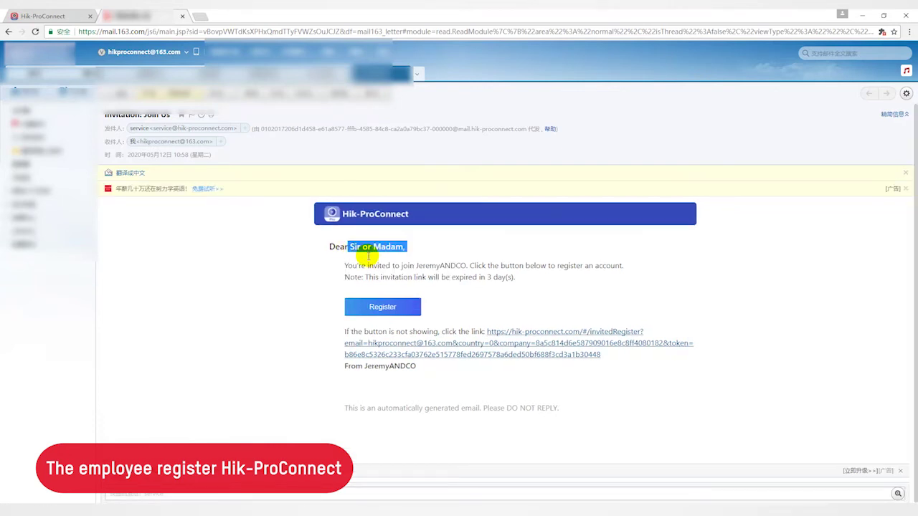
click(345, 263)
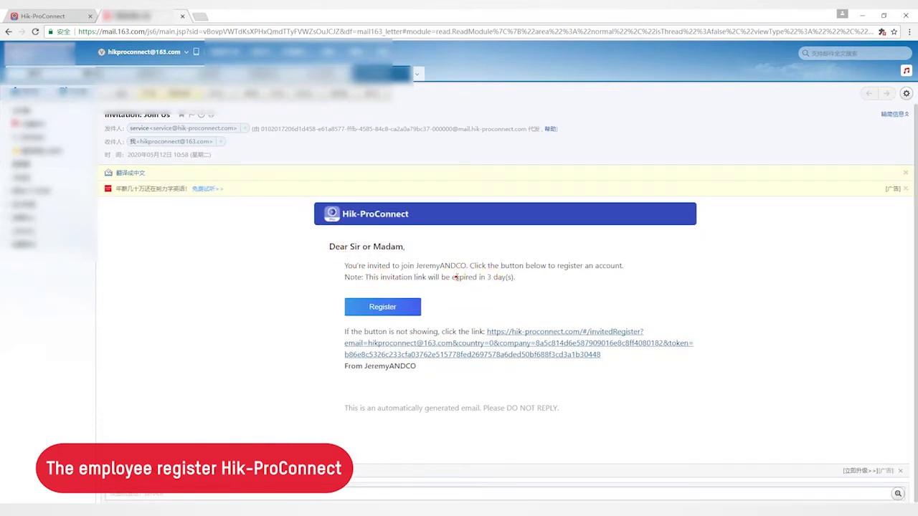
click(526, 279)
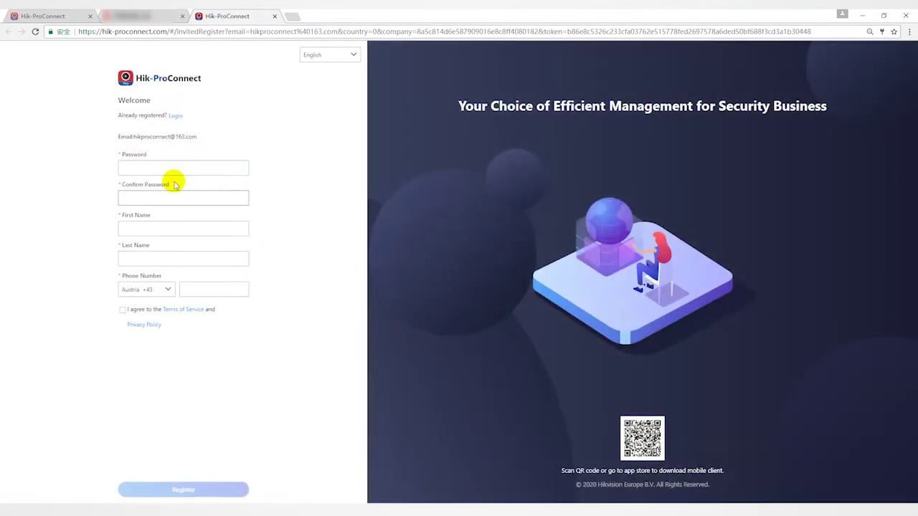
Step: Set and confirm the new account's password
click(178, 170)
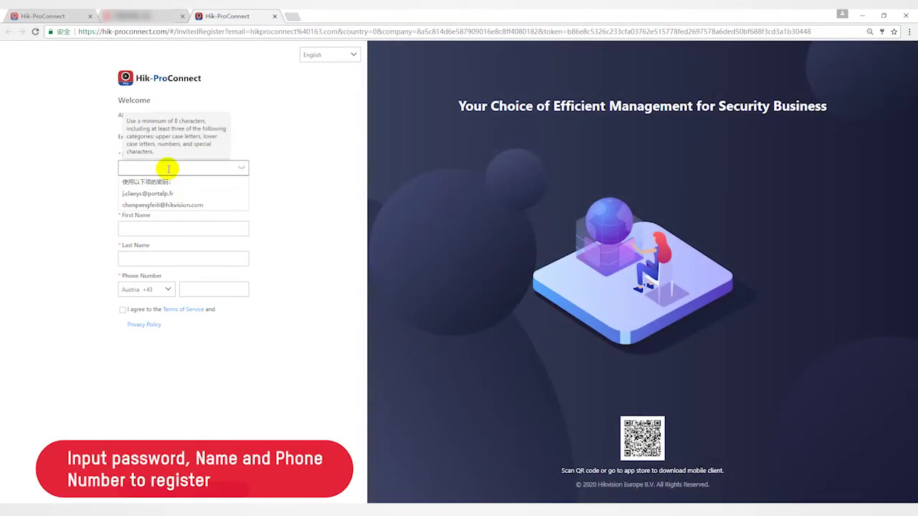
text(••)
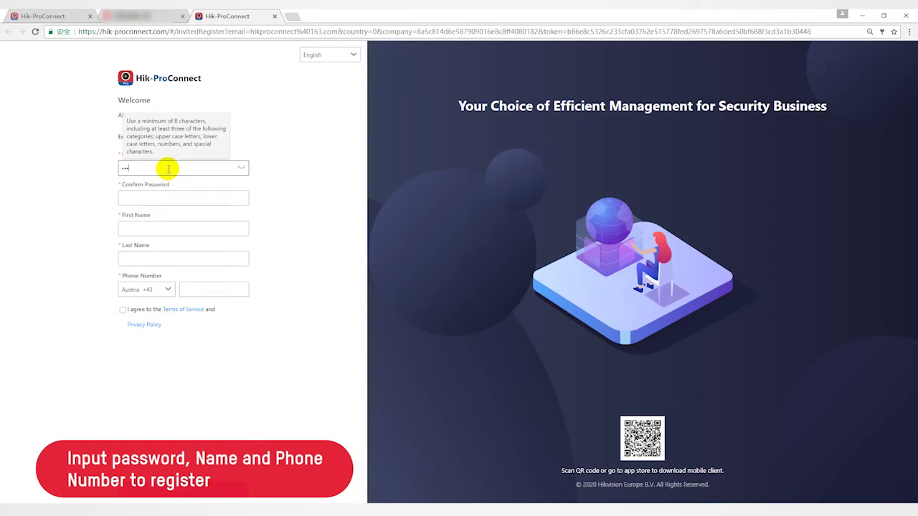
text(••••)
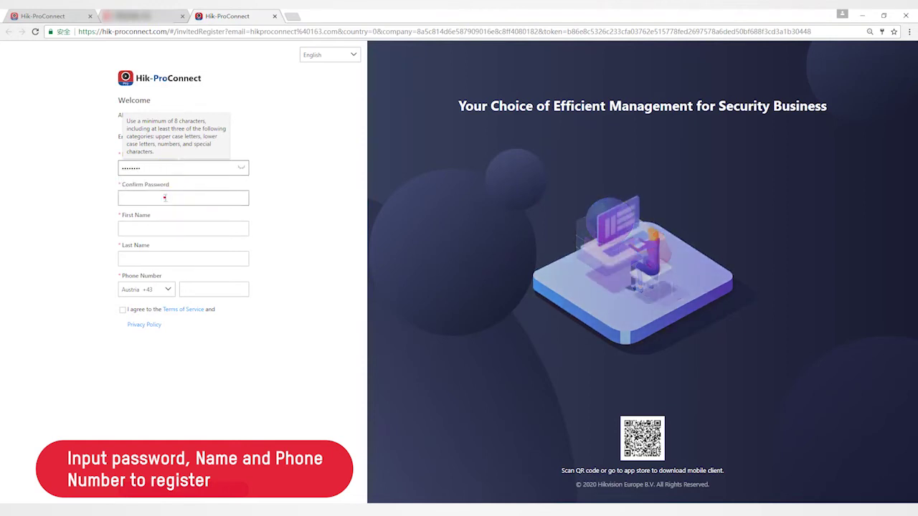
click(164, 198)
text(•)
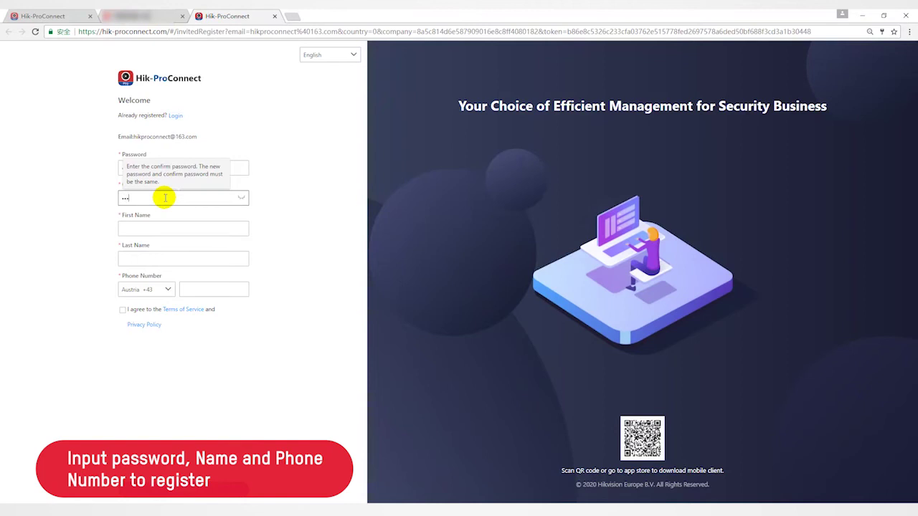
Step: Enter the employee's first name, last name and phone number, accept the terms, and register
click(161, 228)
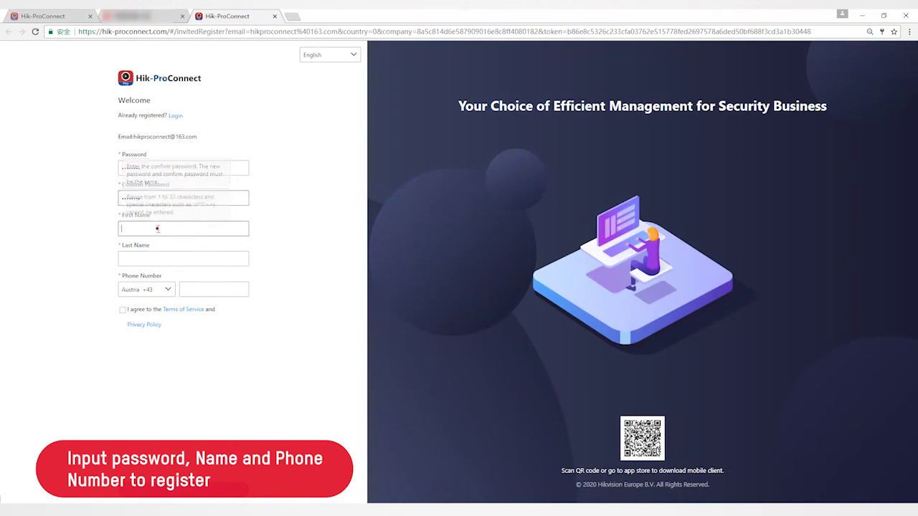
text(D)
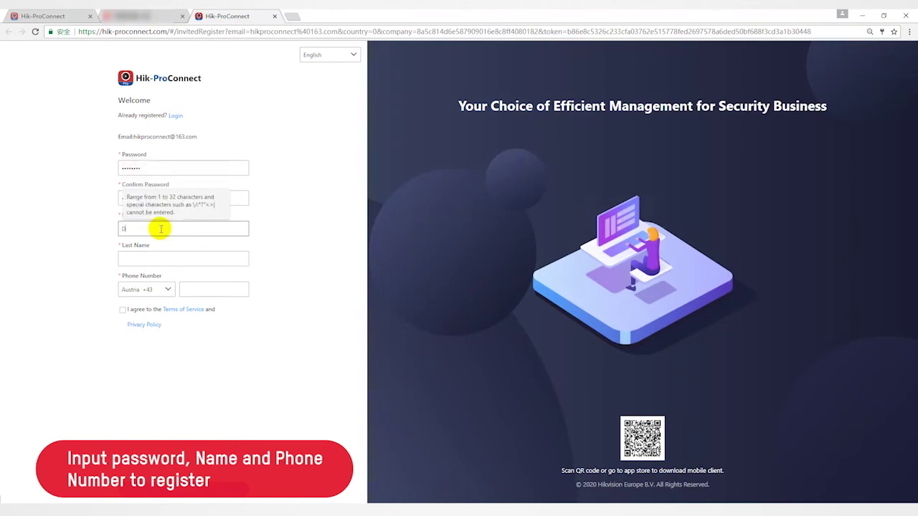
text(aniel)
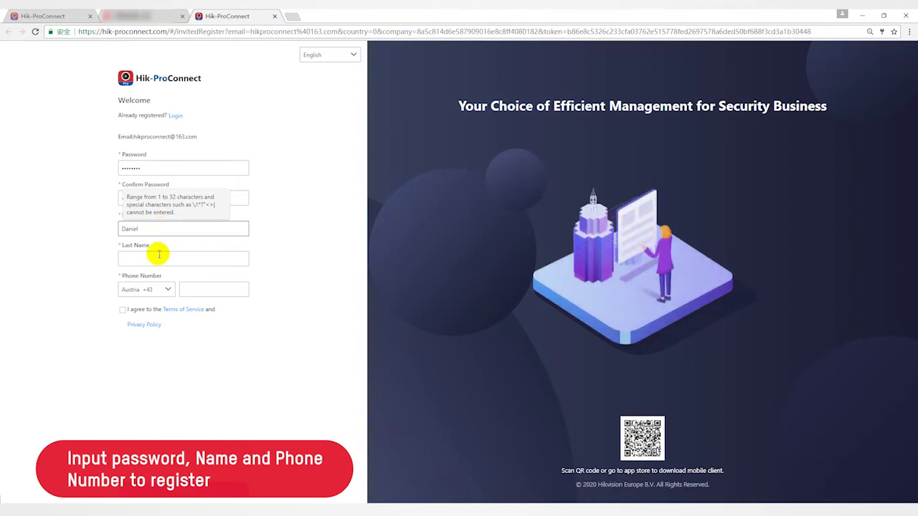
click(157, 258)
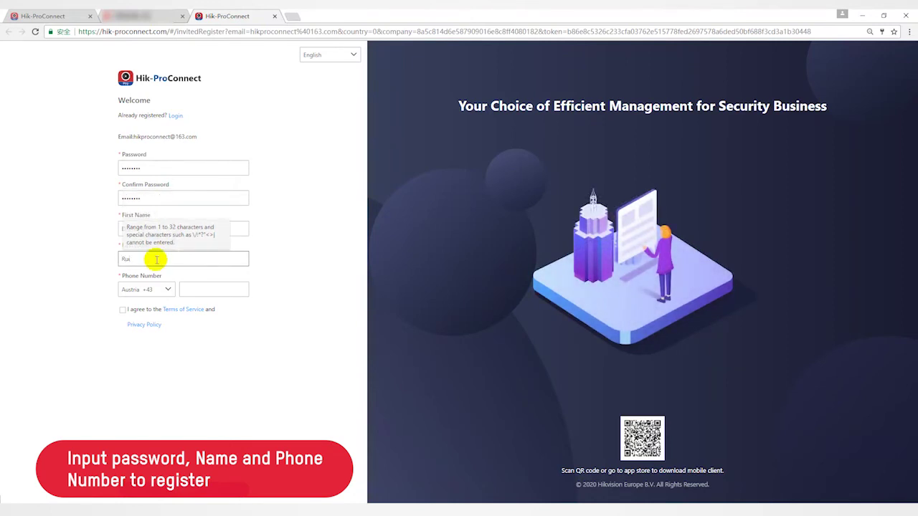
click(188, 288)
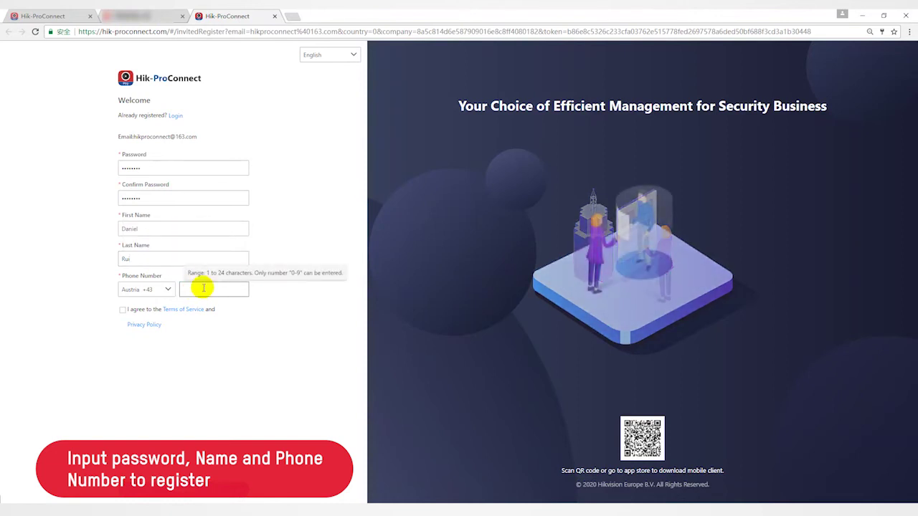
text(888999)
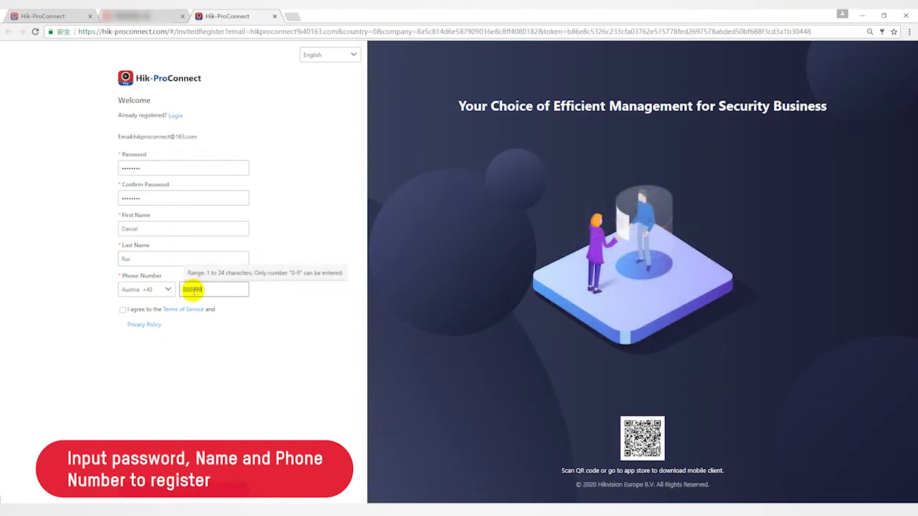
click(200, 495)
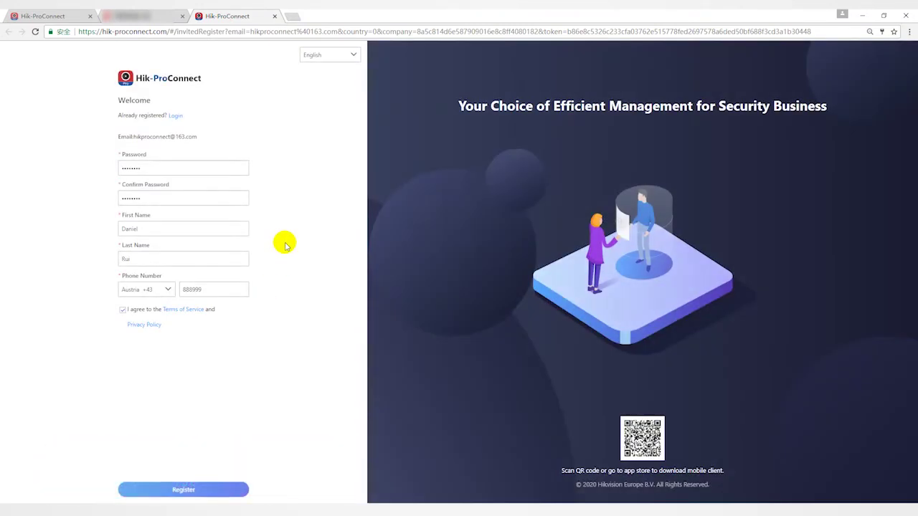
click(190, 489)
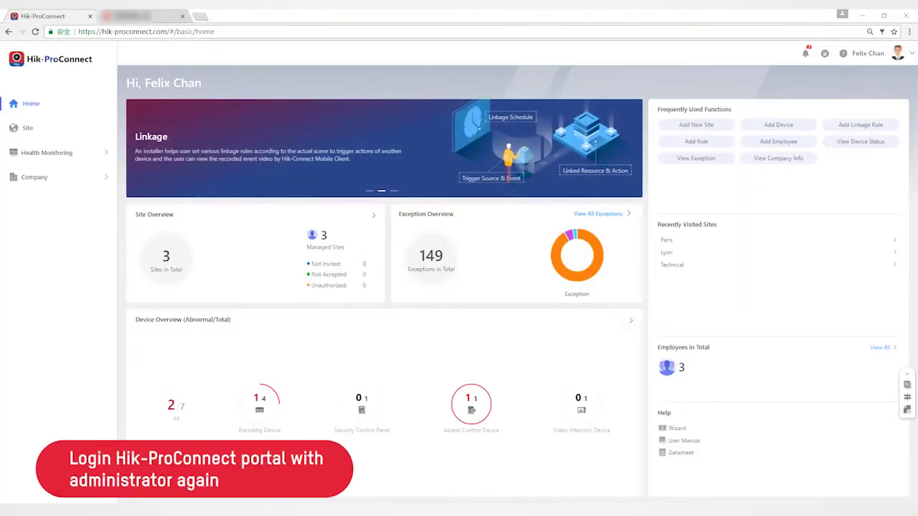
Step: Open Company > Employee to see the new IT Manager among 3 employees
click(82, 178)
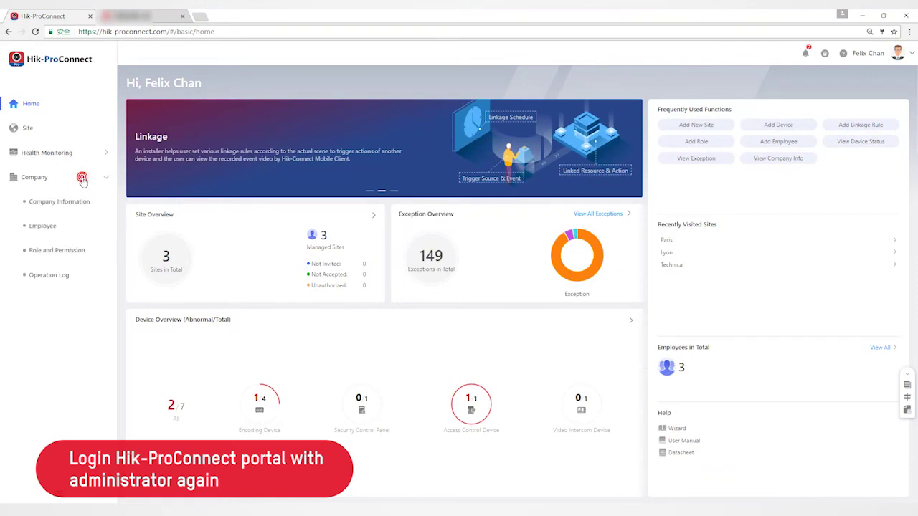
click(45, 228)
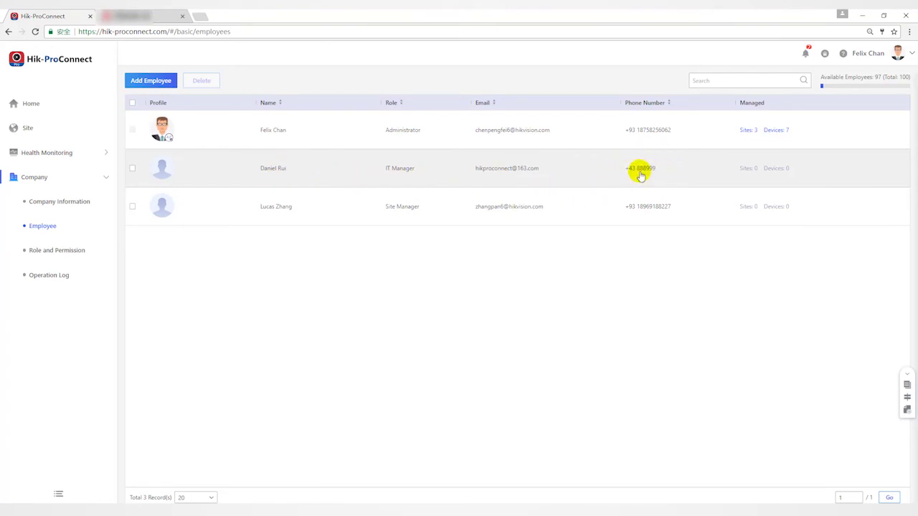
Step: From the Site list, assign the newly registered employee as Lyon's site manager
click(32, 131)
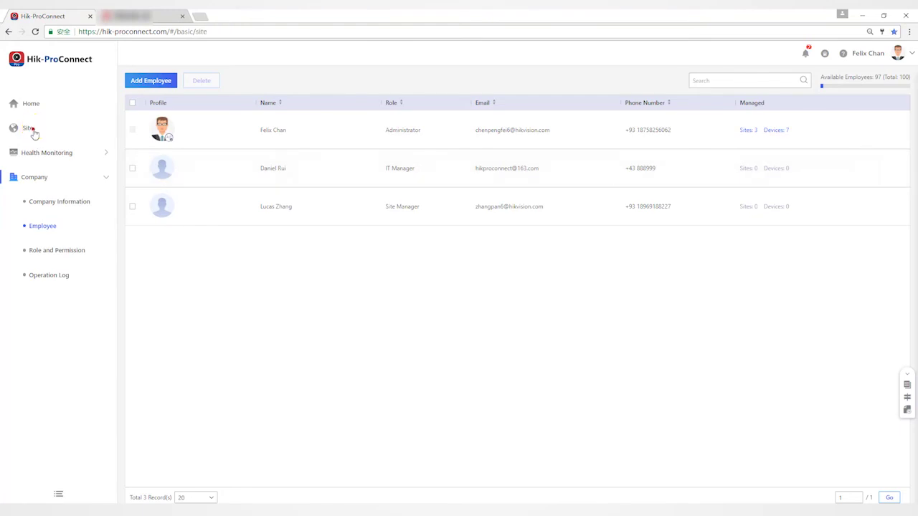
click(32, 131)
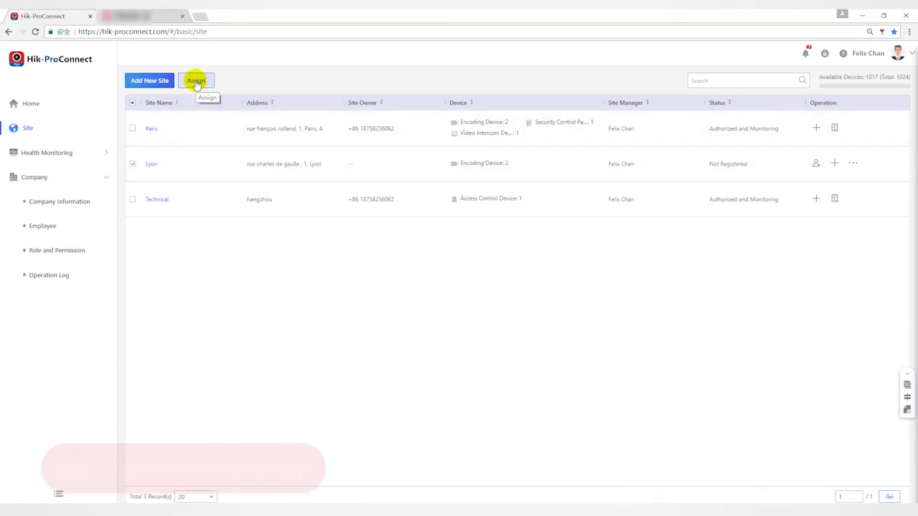
click(196, 81)
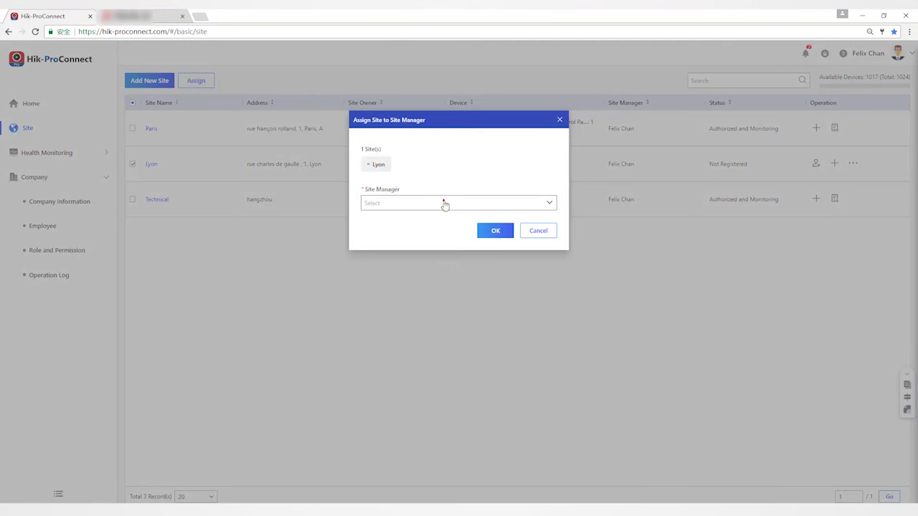
click(444, 203)
click(406, 219)
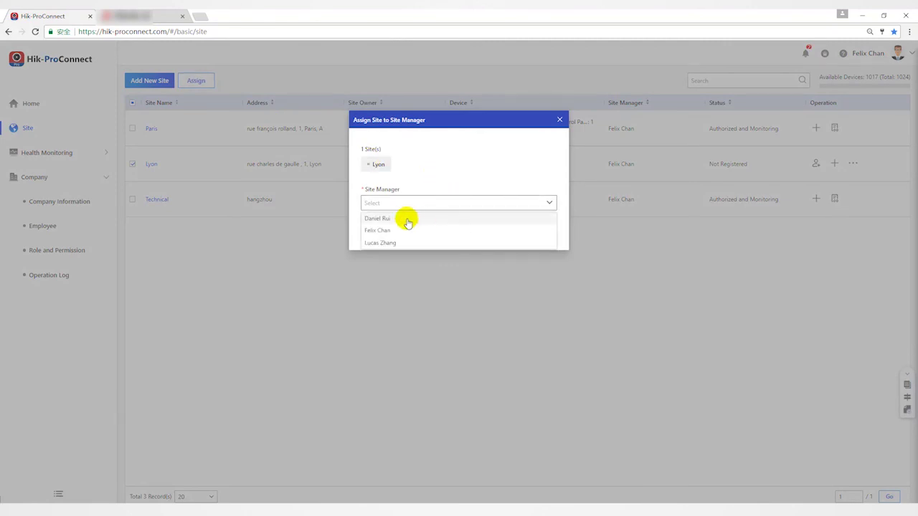
click(493, 230)
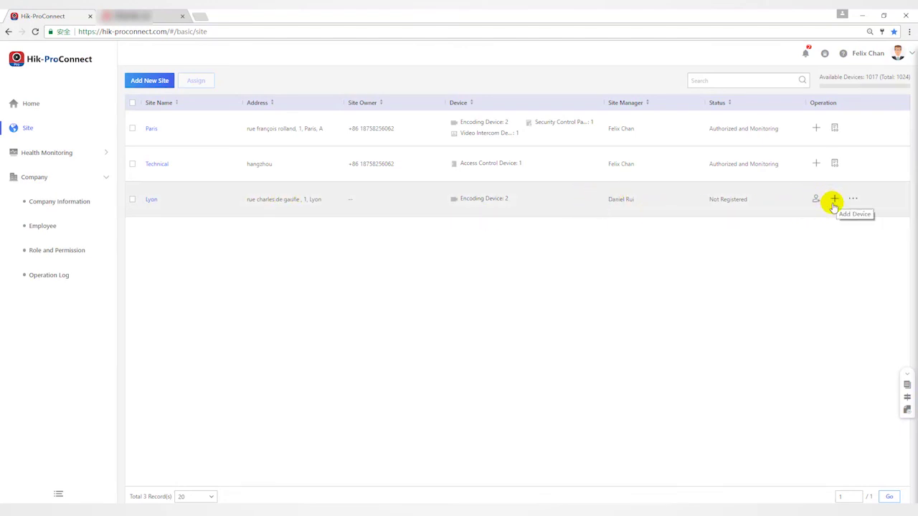
mouse_move(854, 199)
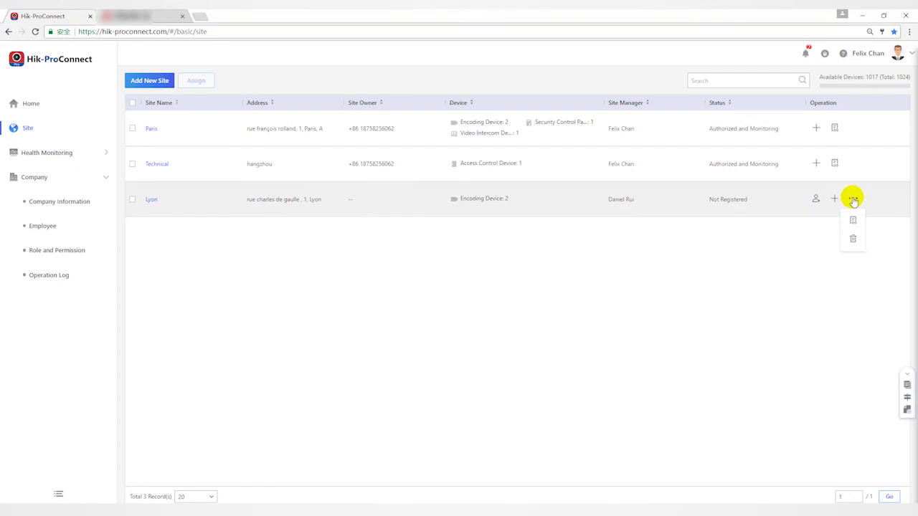